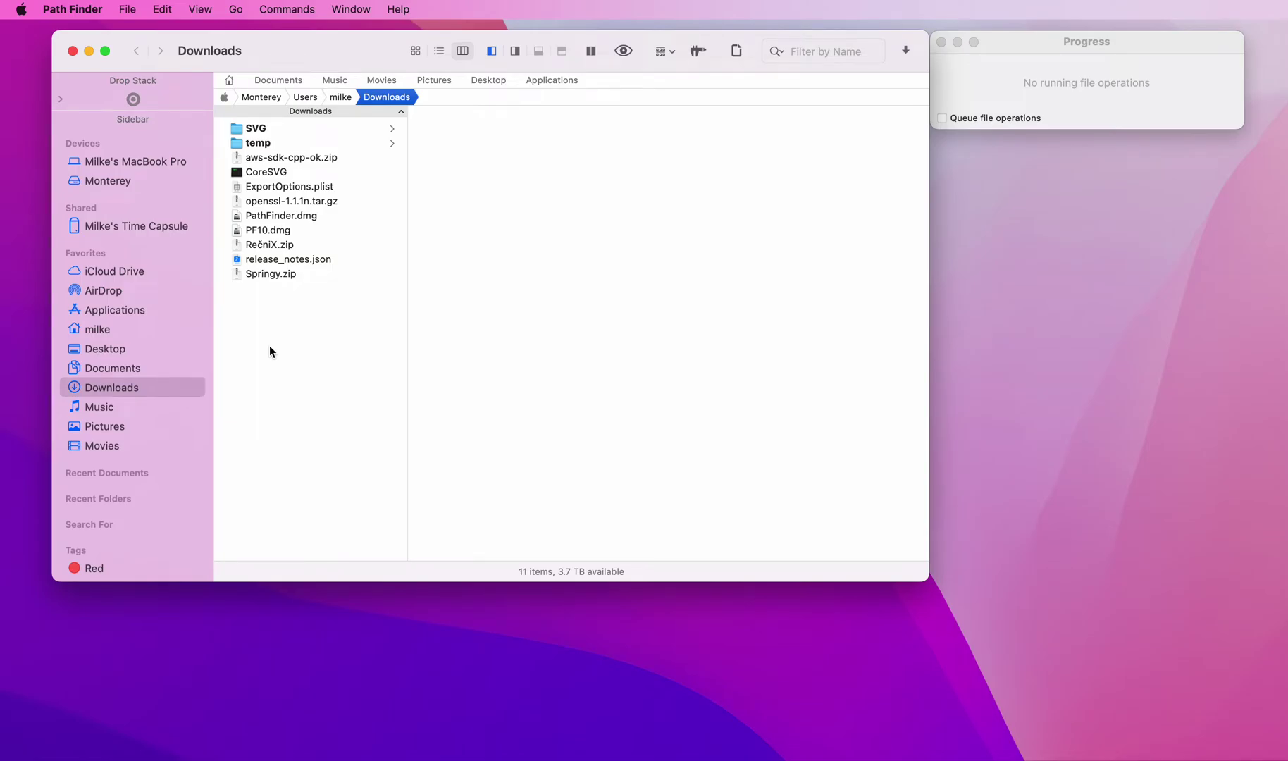
View Path Finder's About information, then dismiss it.
left_click(73, 9)
left_click(72, 9)
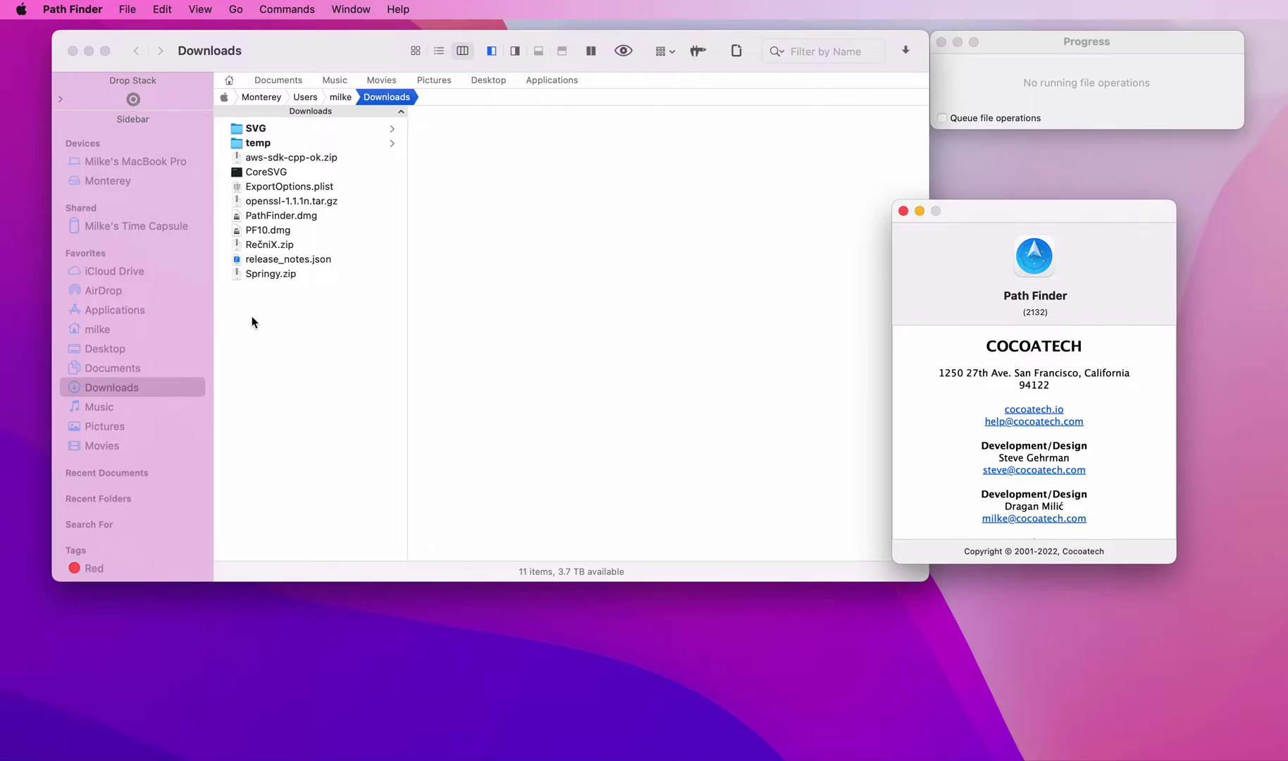
left_click(902, 211)
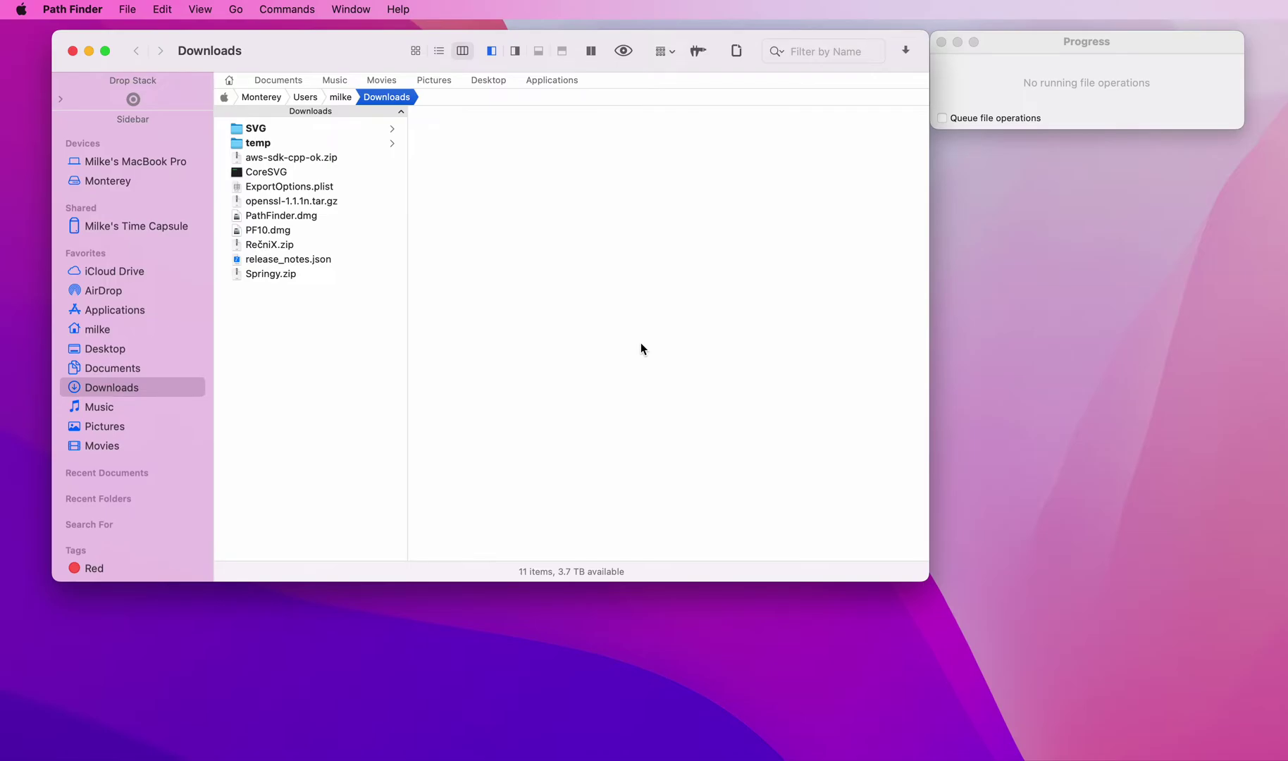
Start a new upload of PathFinder.dmg with Google Drive as the service.
right_click(298, 218)
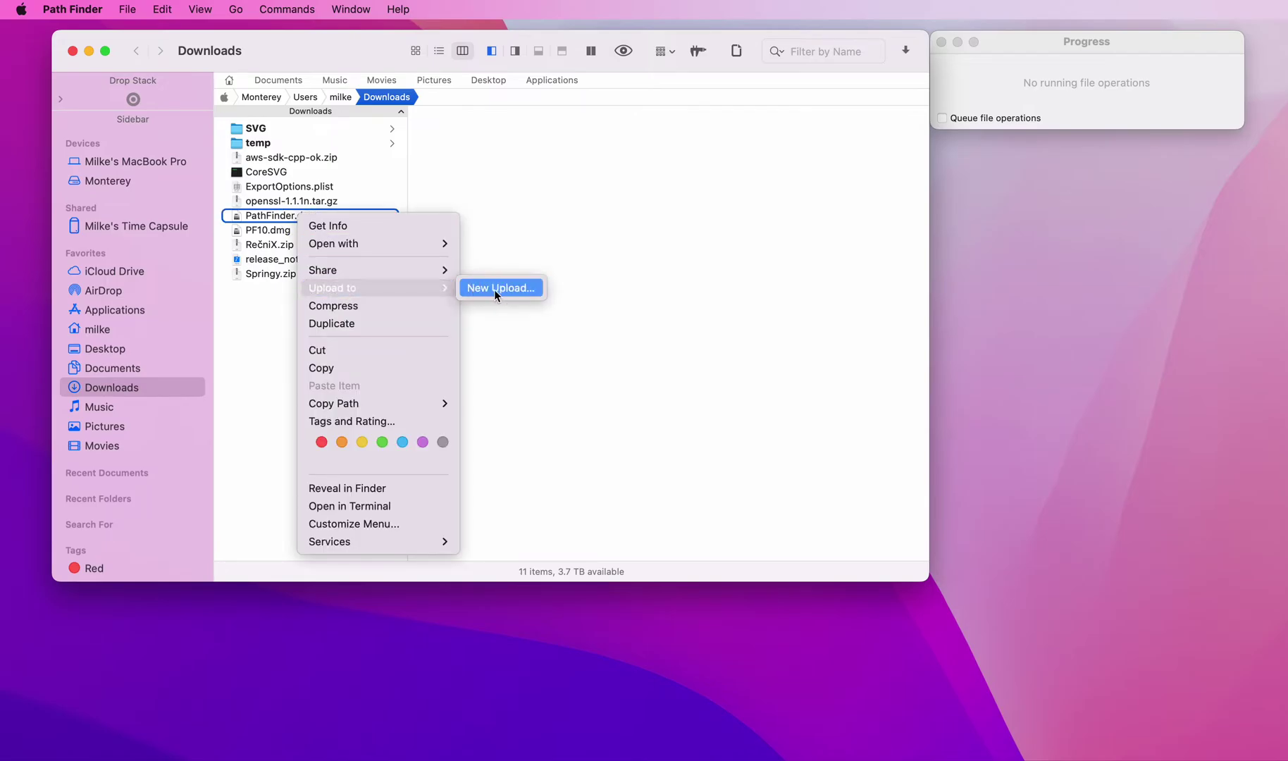
left_click(494, 290)
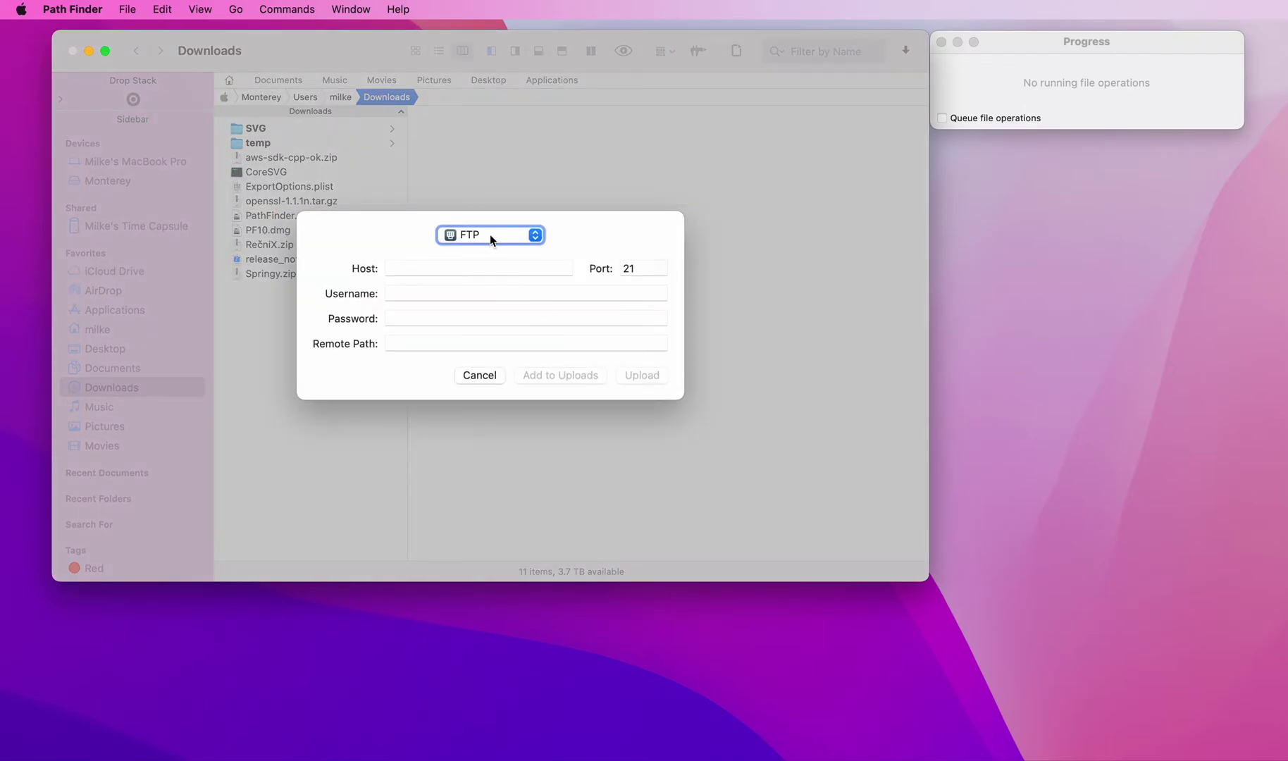
left_click(489, 237)
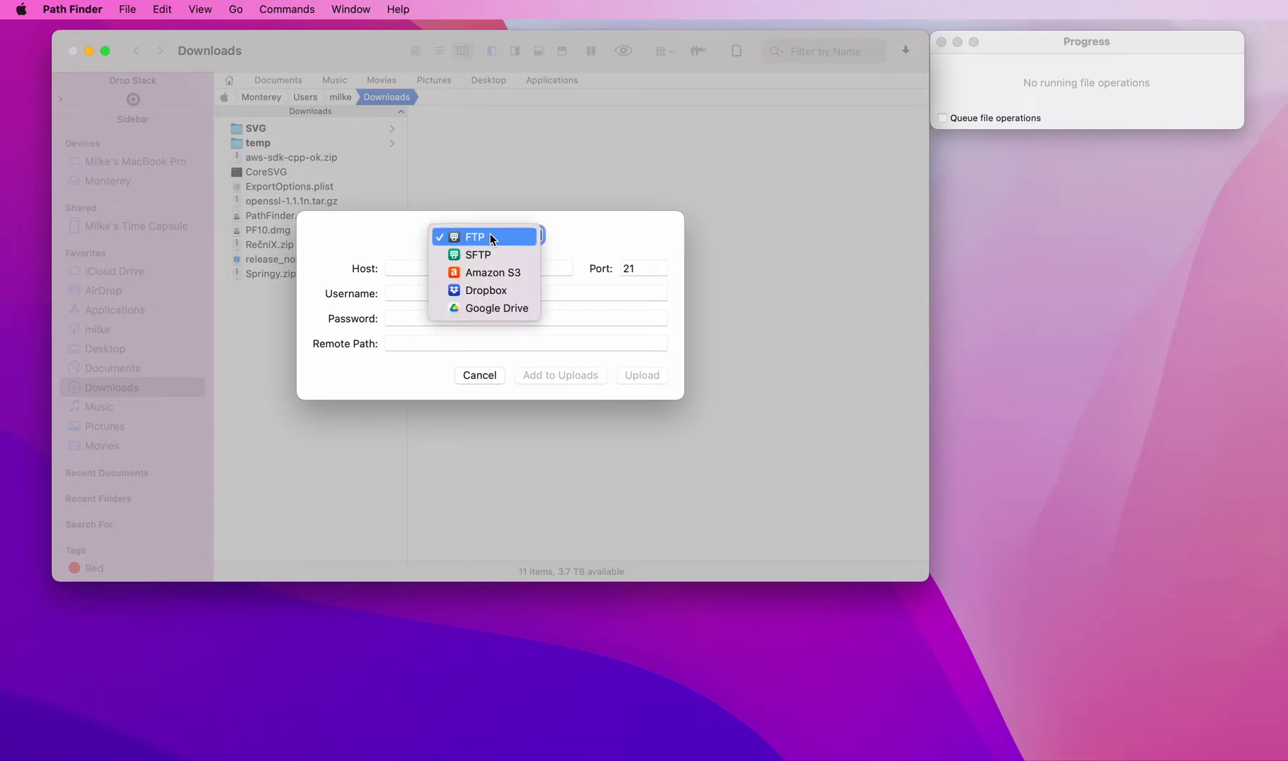
left_click(497, 307)
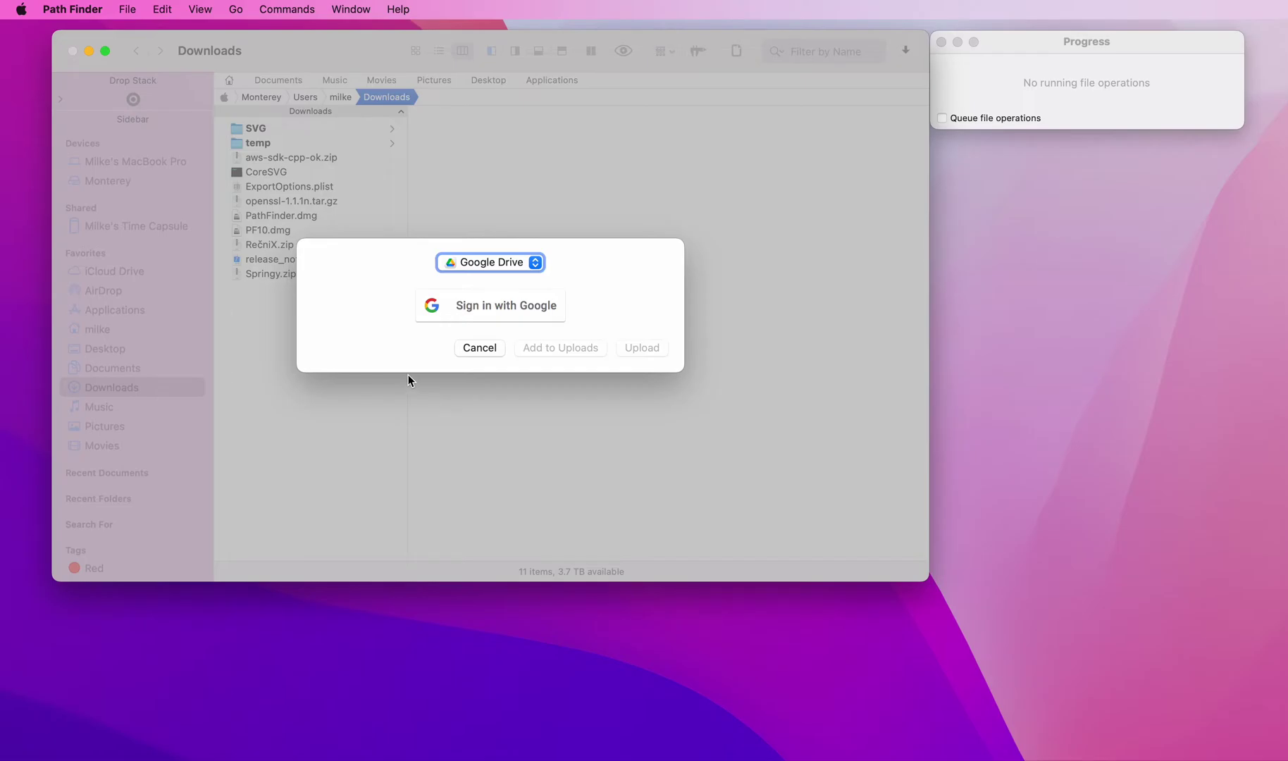
Sign in to Google with the account email and the pasted password.
left_click(491, 305)
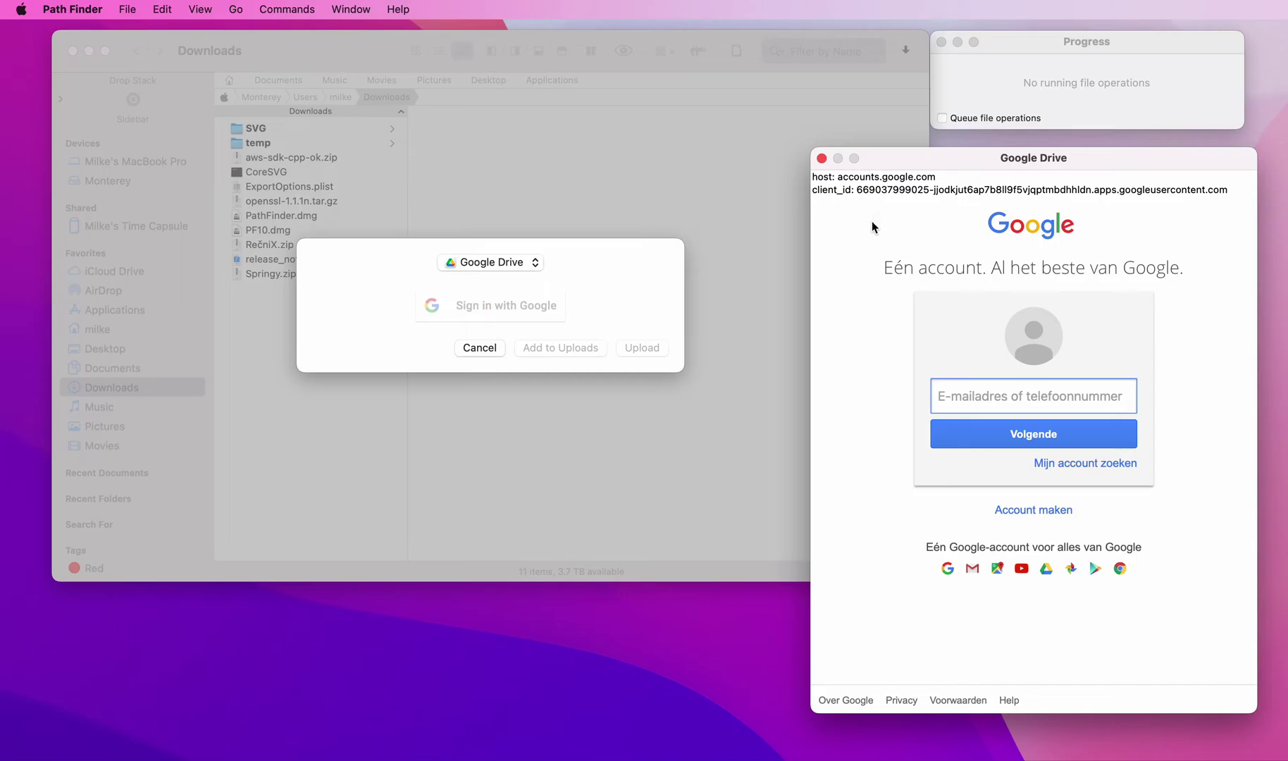
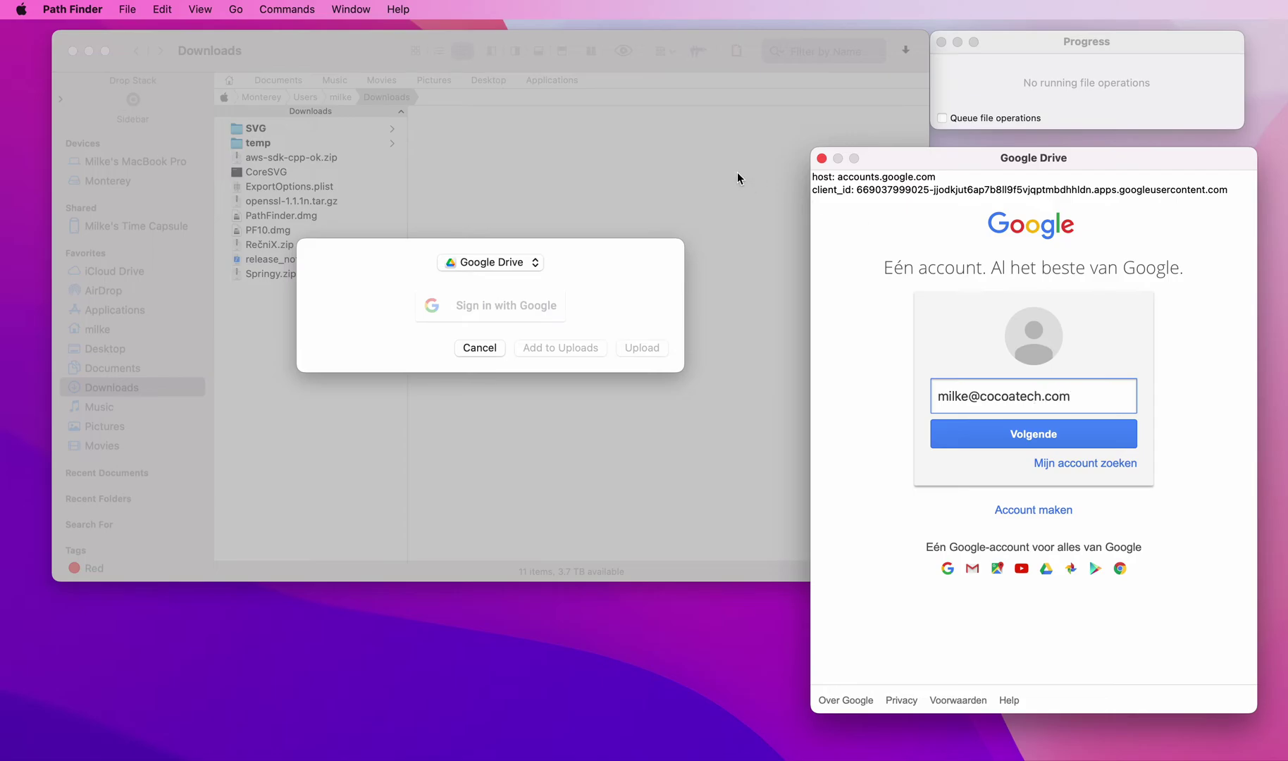
left_click(1007, 430)
key("super+v")
left_click(1035, 511)
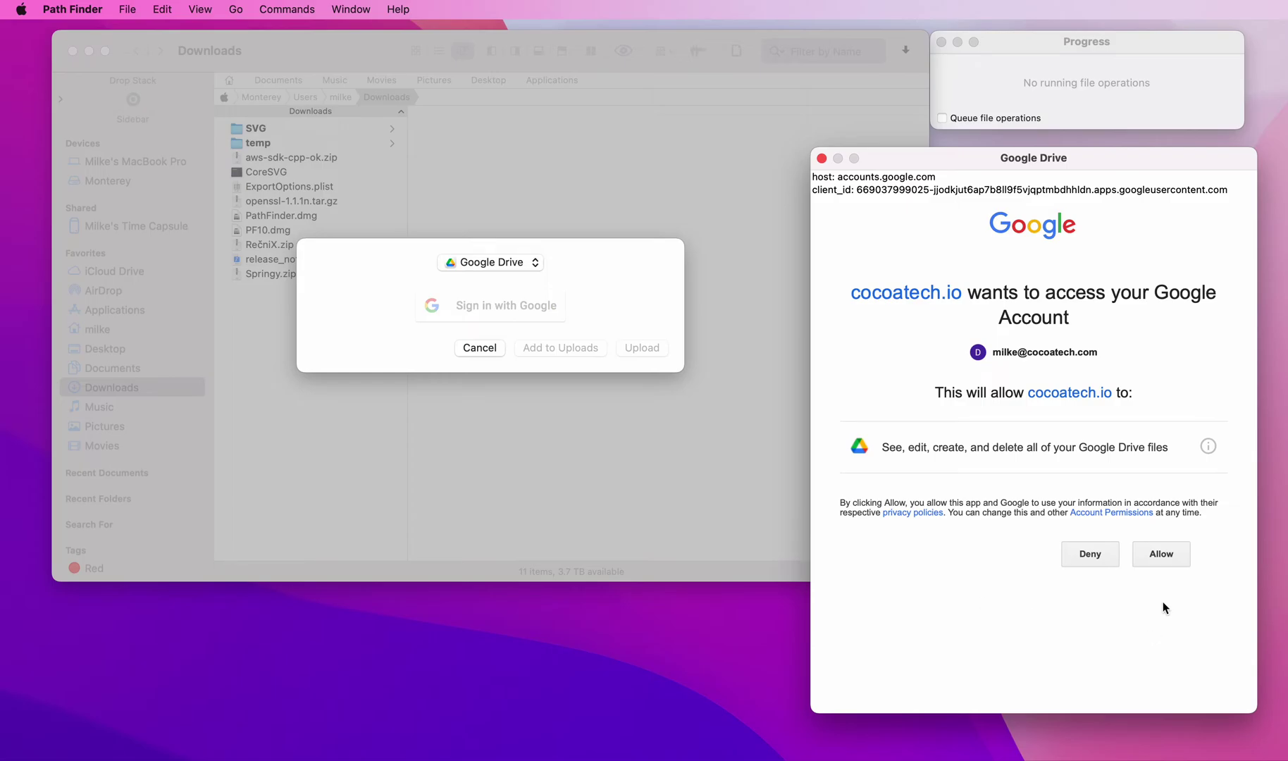
Allow Path Finder access to Google Drive and upload PathFinder.dmg.
left_click(1160, 554)
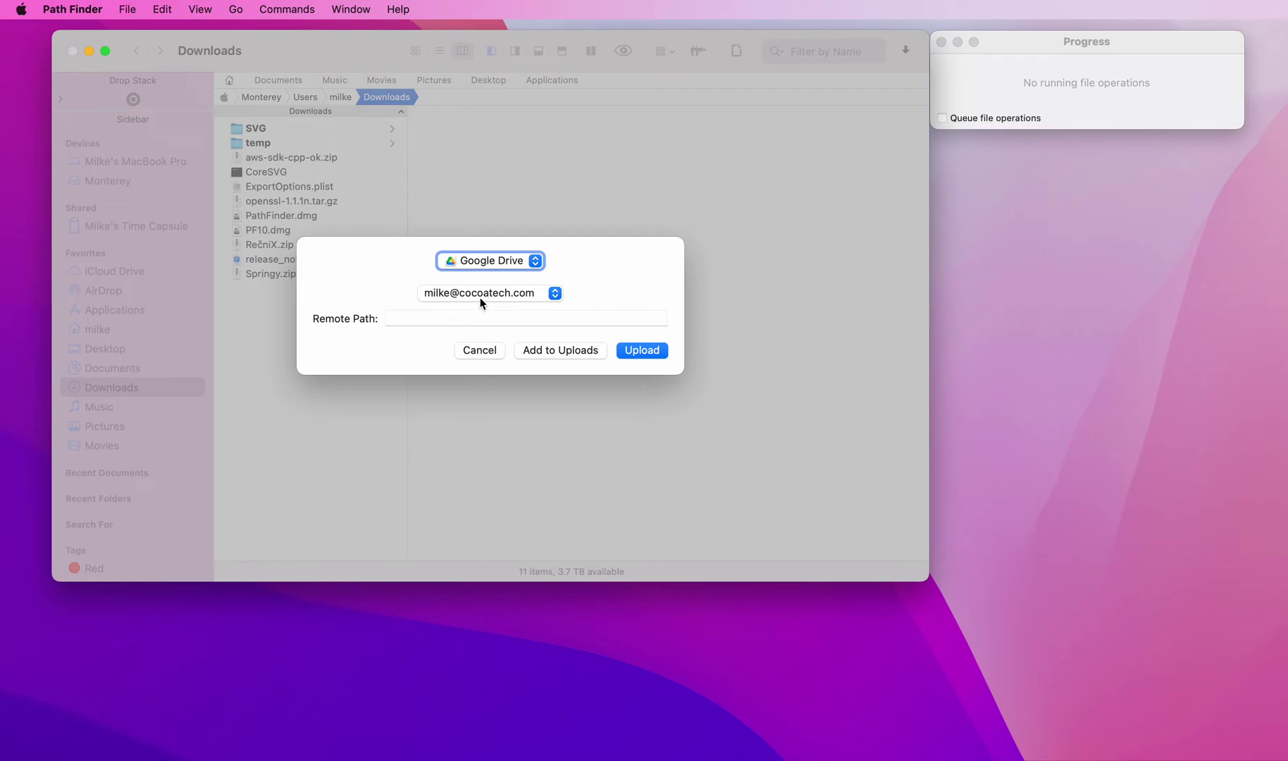
left_click(644, 351)
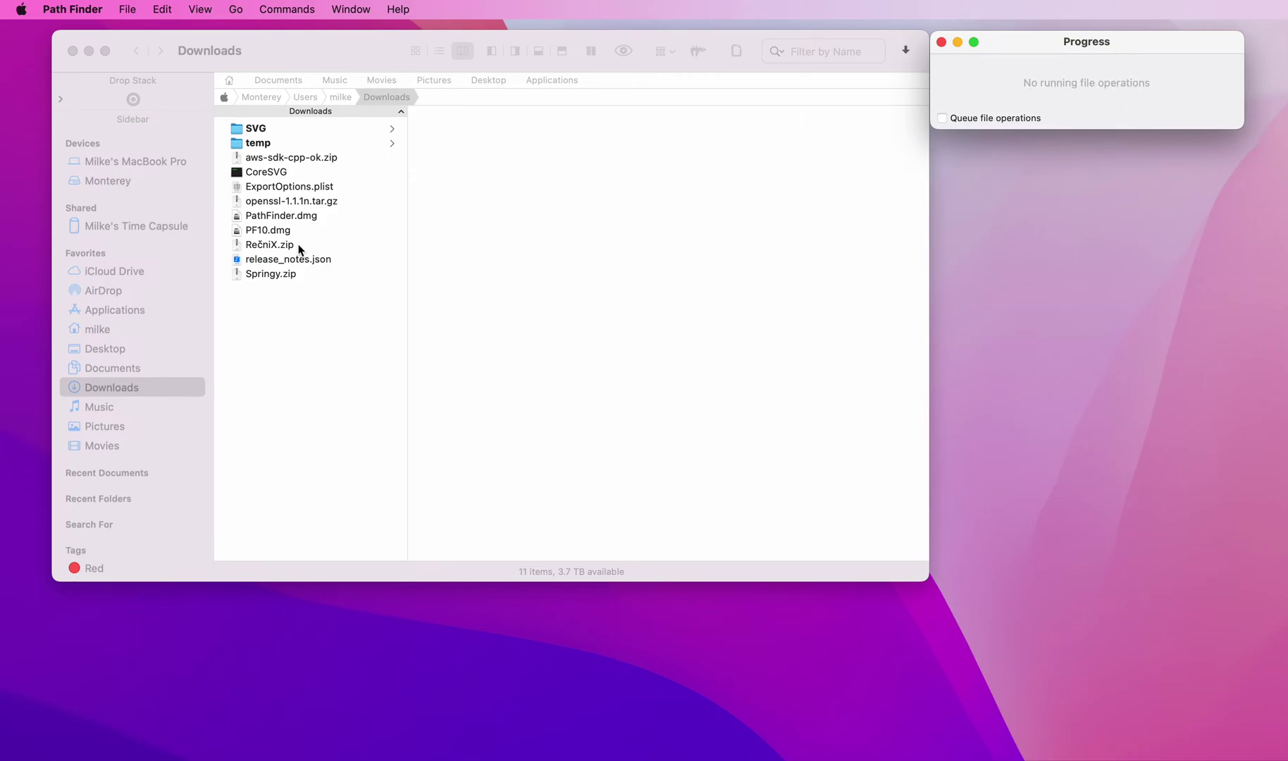
Set up a new upload of PF10.dmg with Google Drive as the service.
left_click(322, 60)
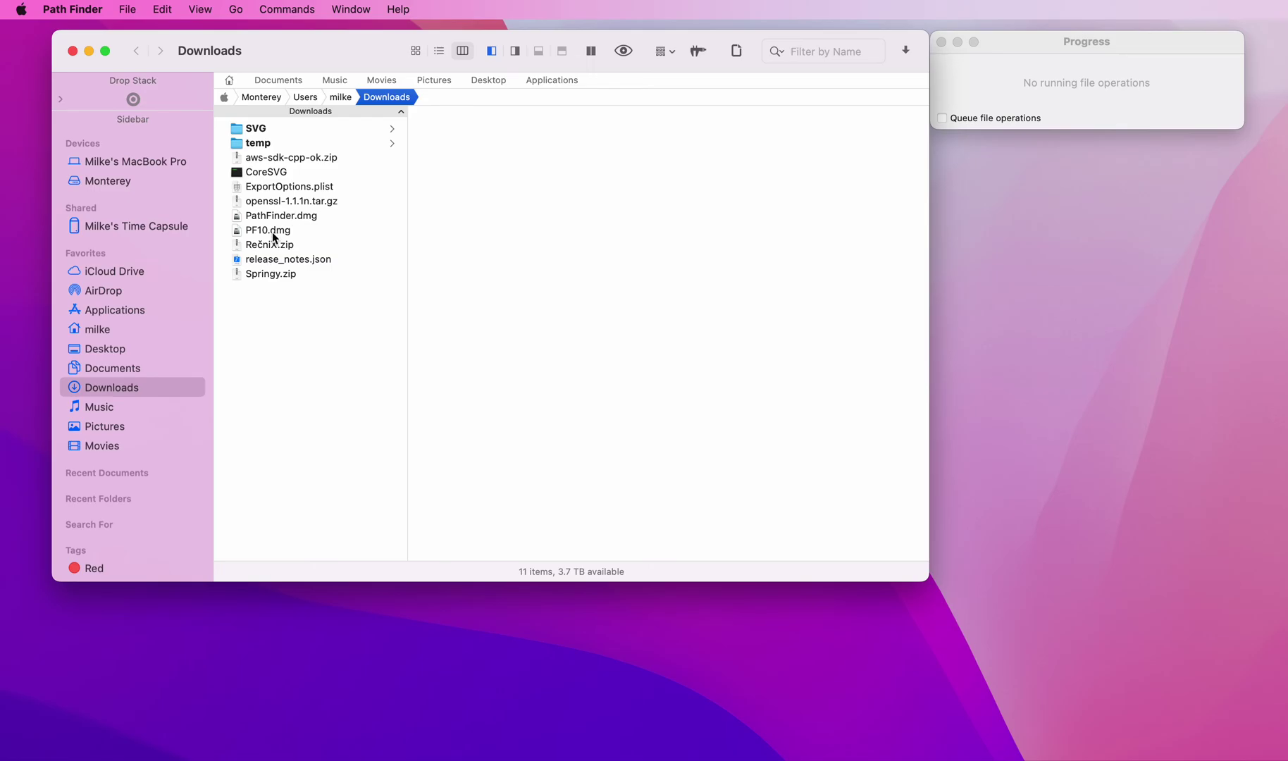
right_click(273, 237)
mouse_move(308, 302)
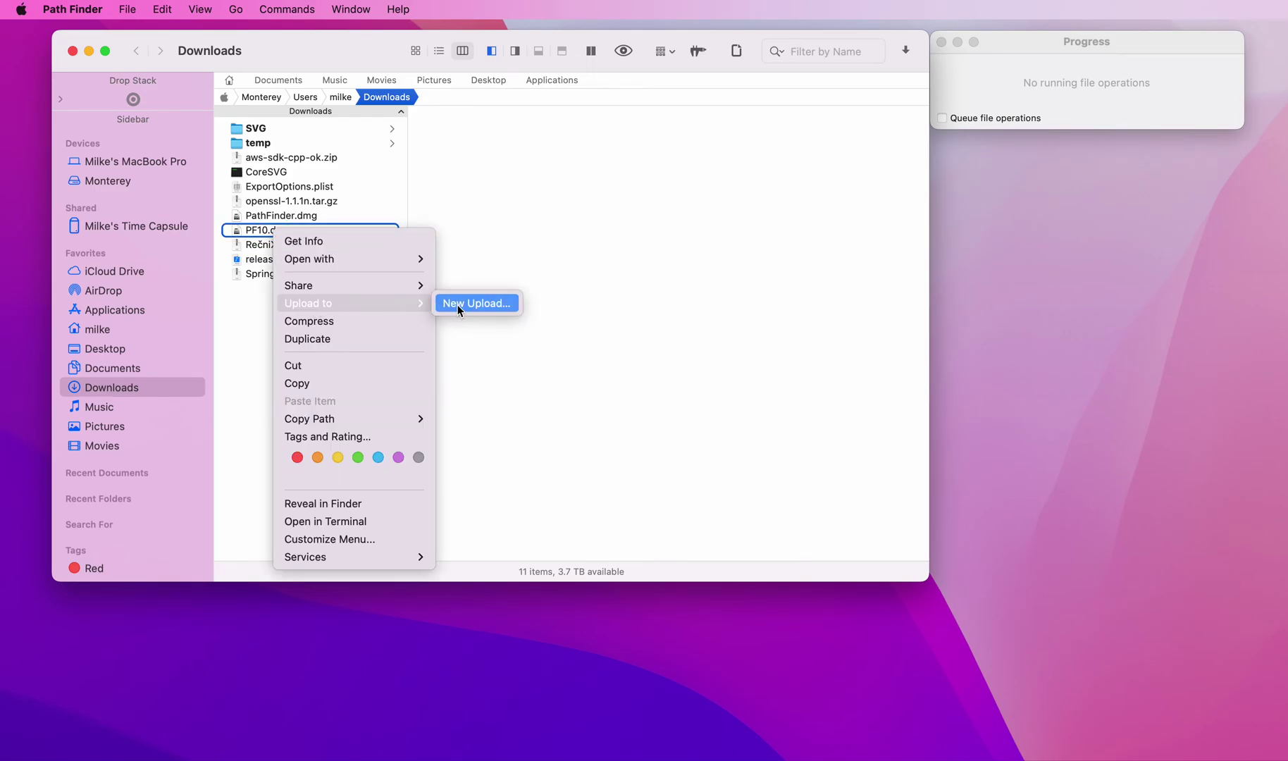
left_click(458, 303)
left_click(483, 233)
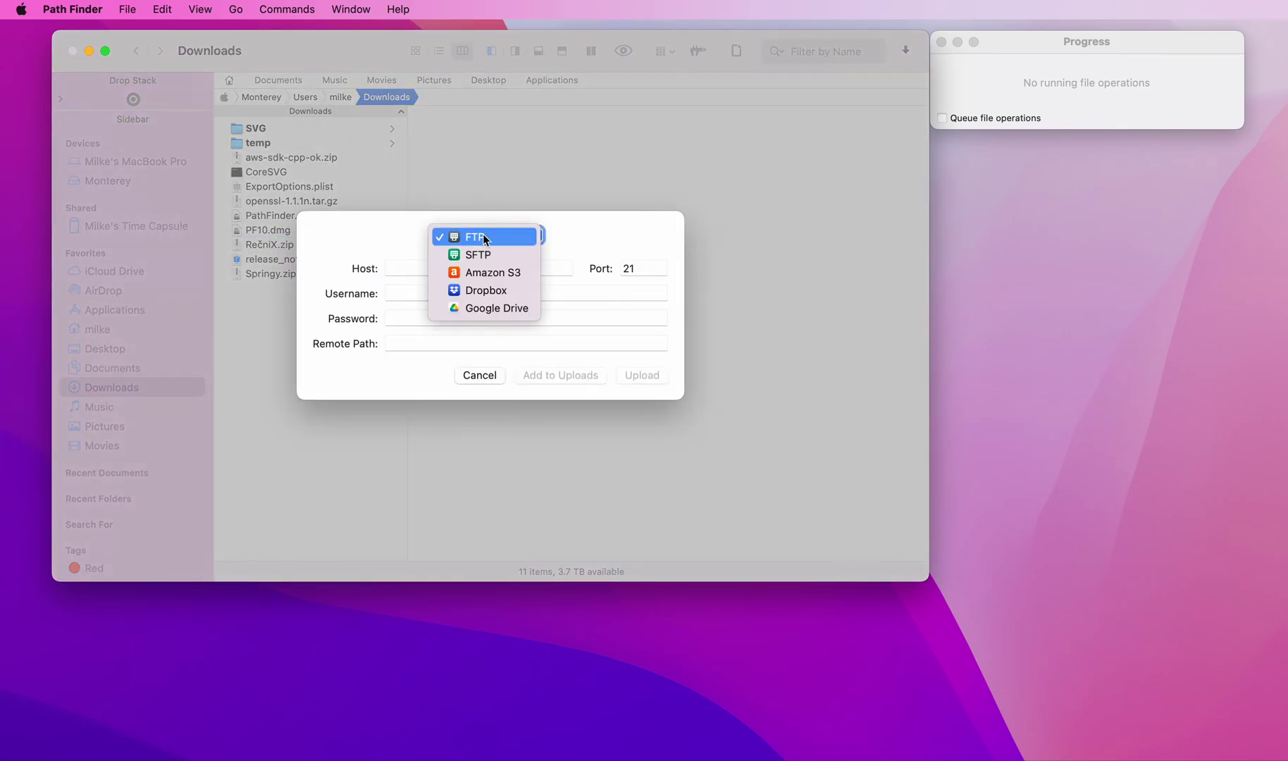
left_click(511, 317)
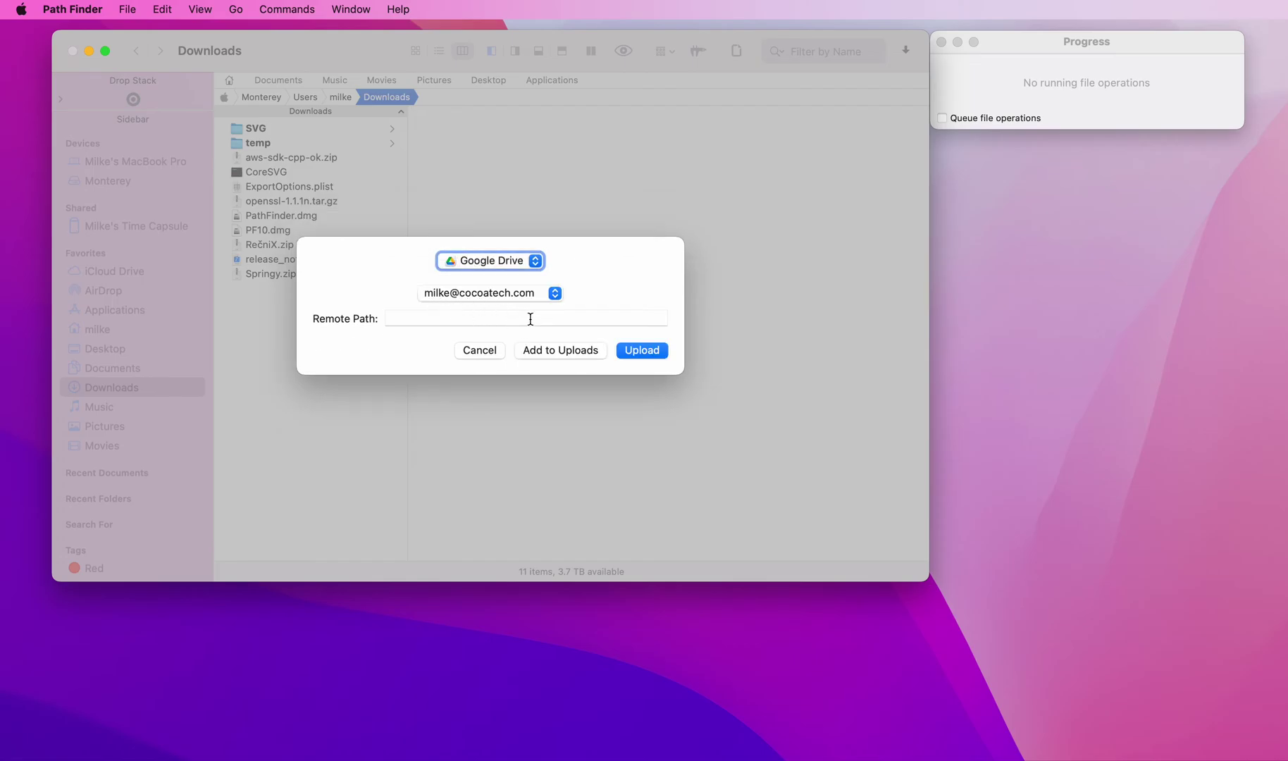
Upload PF10.dmg to Google Drive and let the transfer finish.
left_click(642, 350)
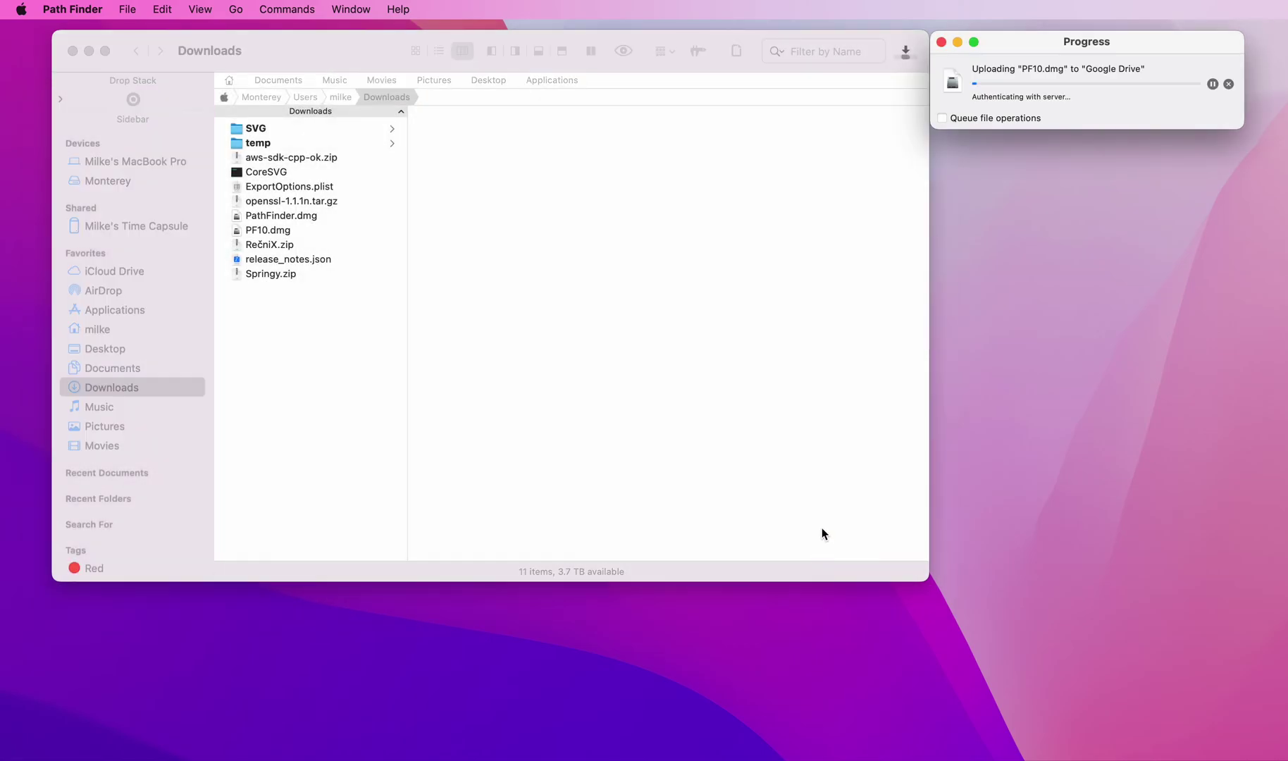